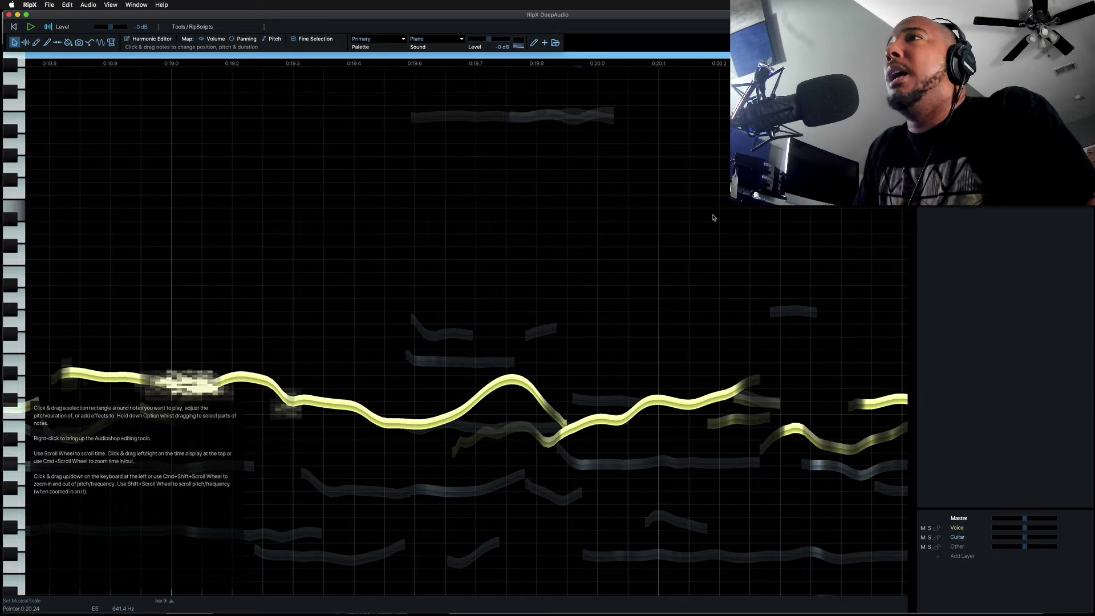
scroll(713, 218, "left", 1)
scroll(713, 218, "left", 3)
scroll(713, 217, "left", 2)
scroll(710, 218, "left", 2)
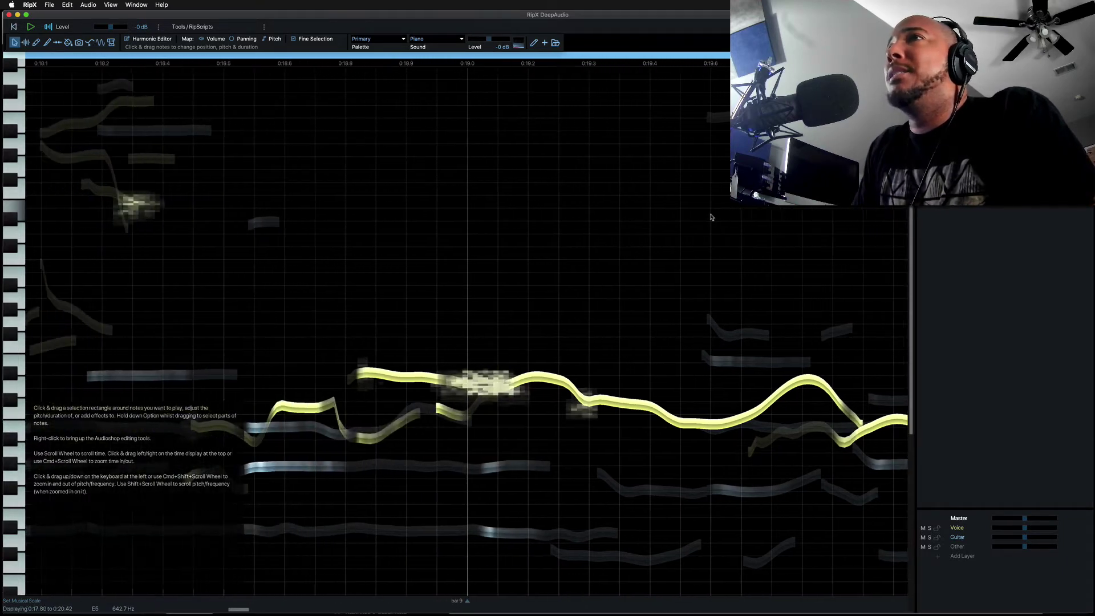
scroll(711, 218, "left", 1)
scroll(710, 217, "up", 1)
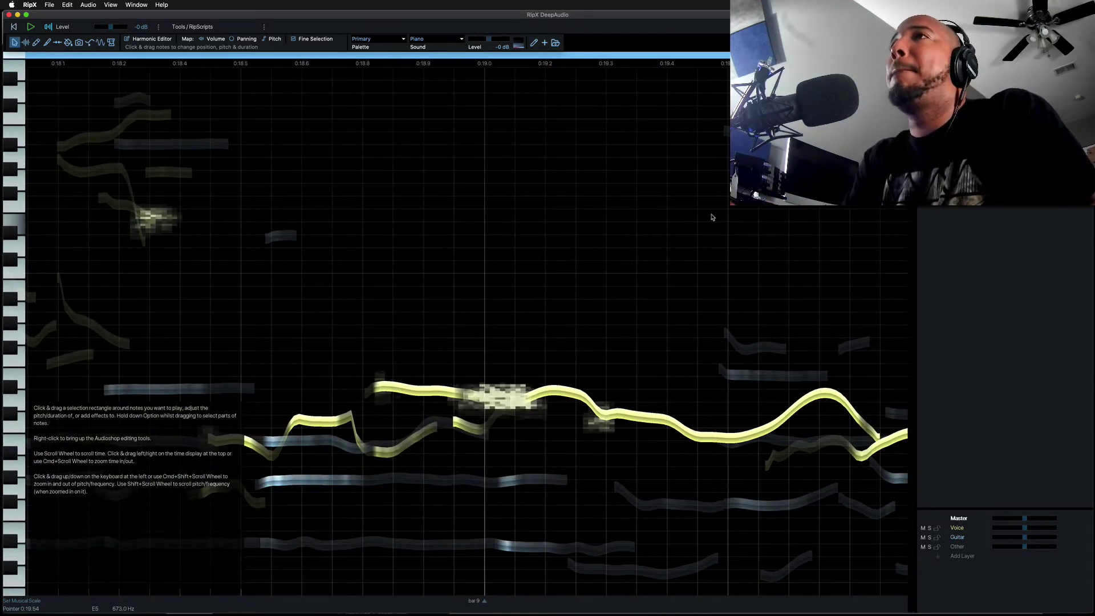
- Play the vocal phrase, audition a few notes, then select the fuzzy 'S' blob at 0:18.9
key("space")
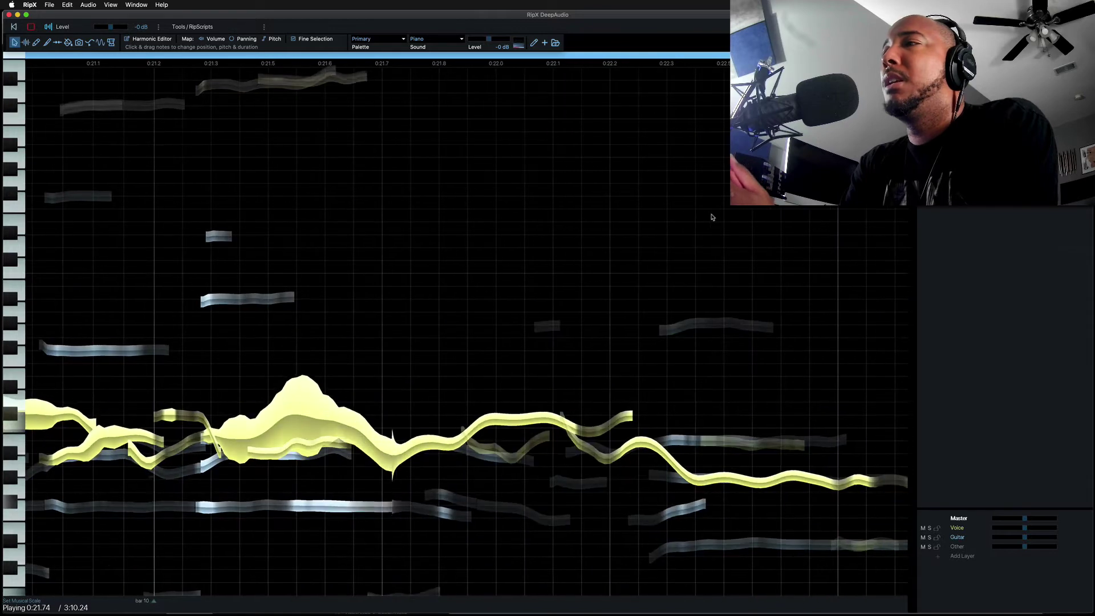
key("space")
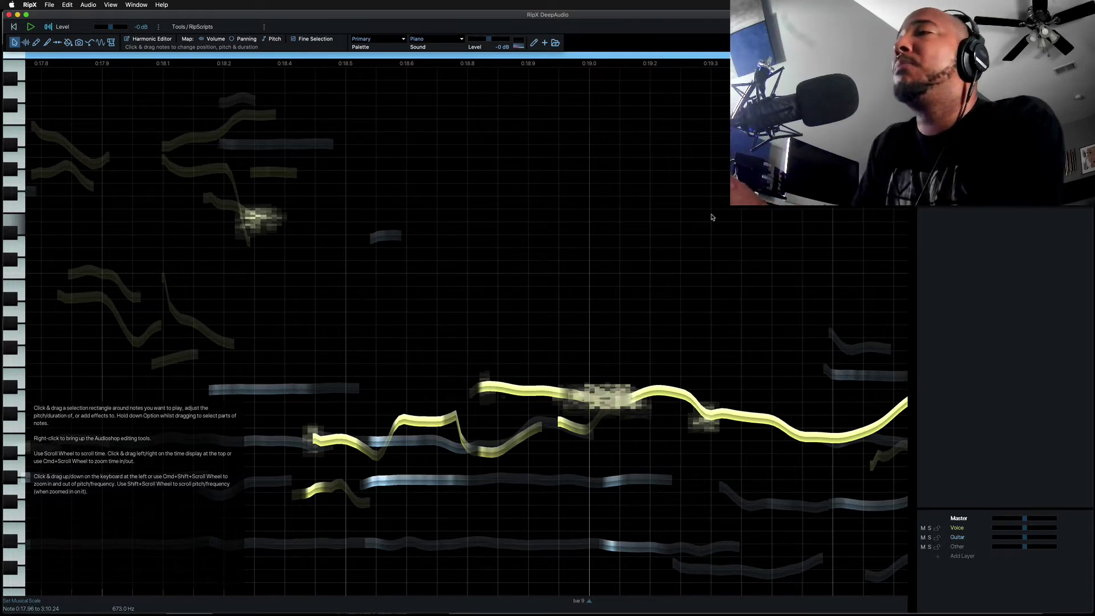
scroll(712, 252, "down", 5)
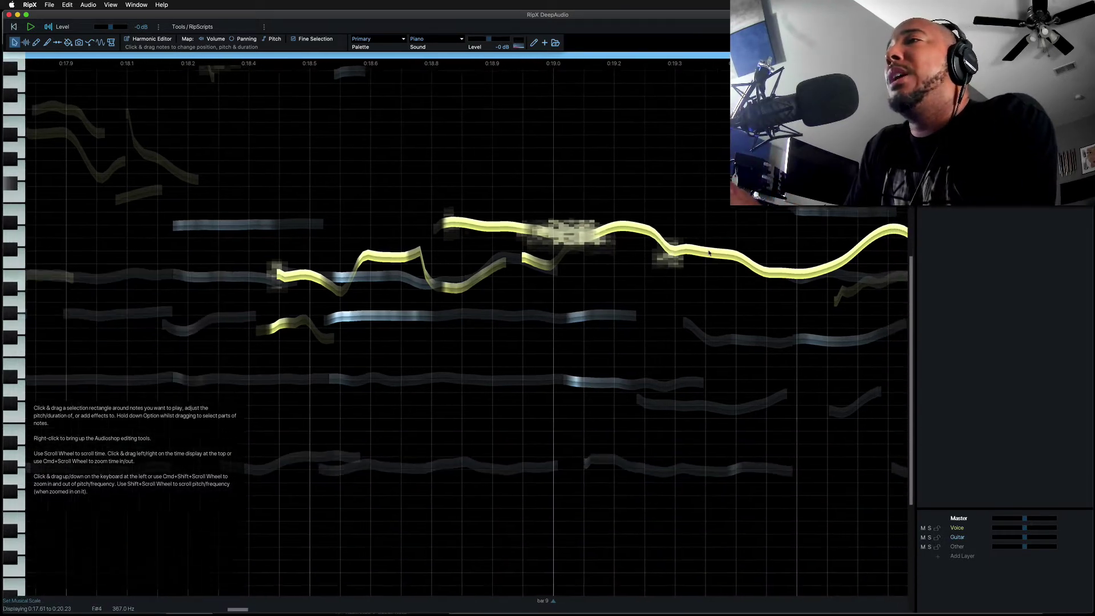
scroll(588, 248, "left", 1)
left_click(575, 242)
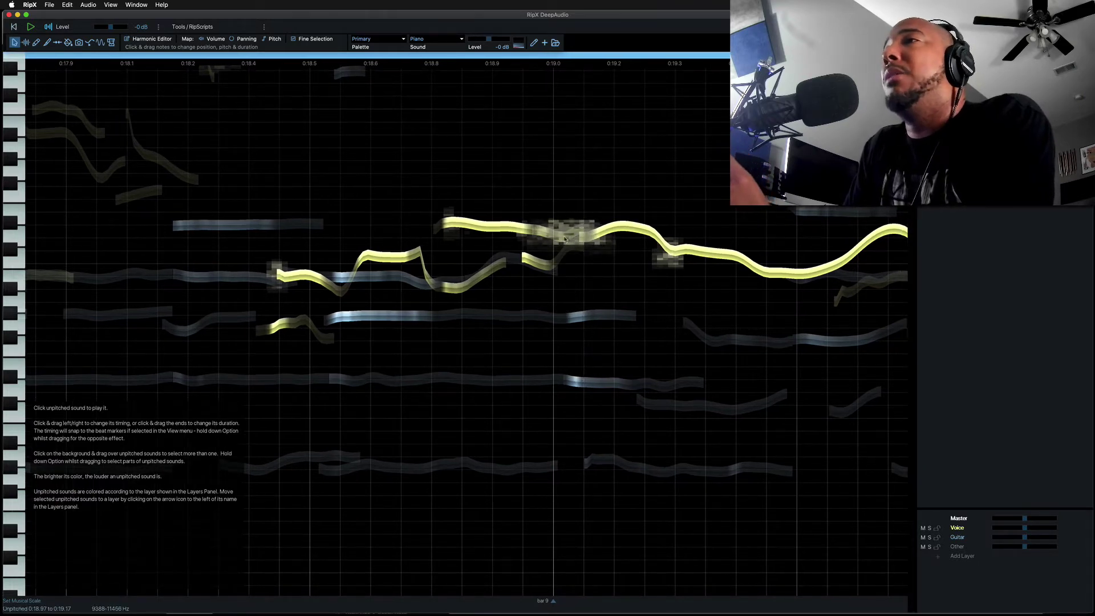
left_click(477, 231)
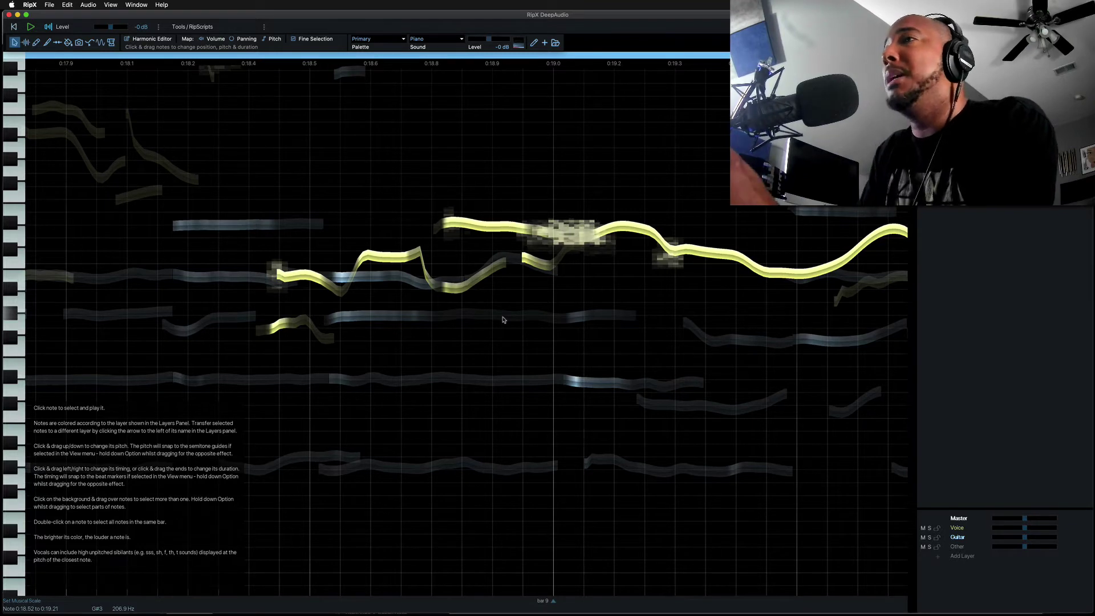
left_click(503, 320)
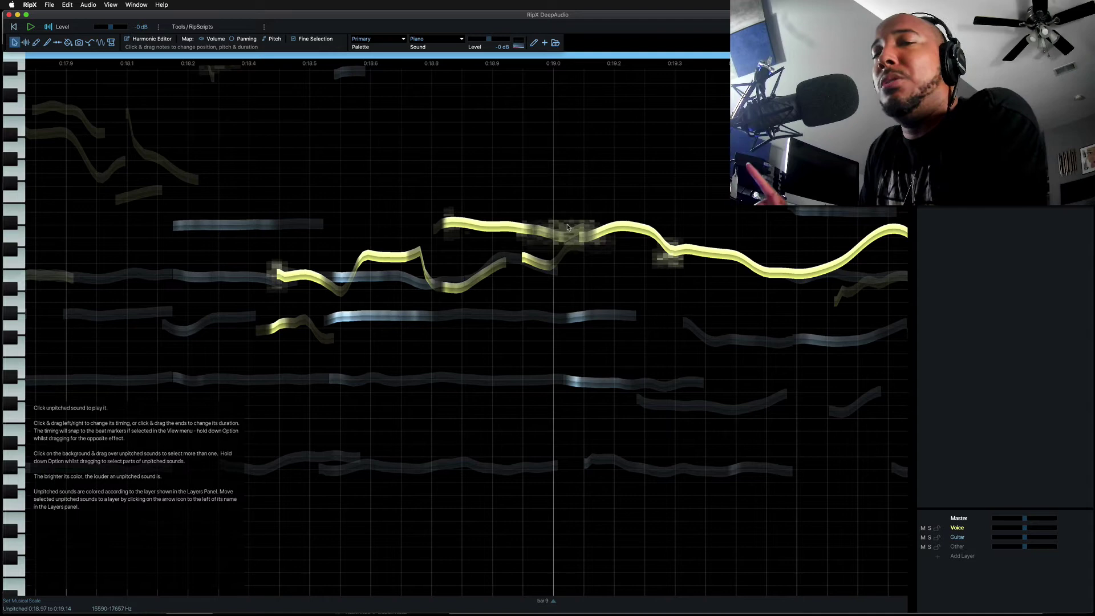
scroll(567, 228, "up", 3)
scroll(568, 230, "down", 4)
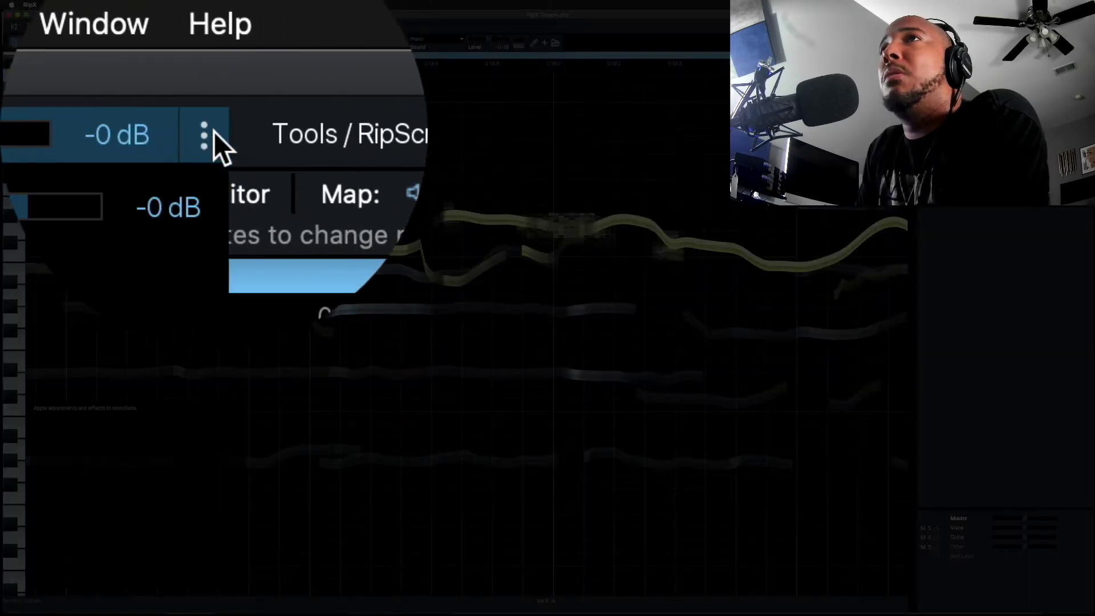
- Turn the selected 'S' sound's Level down to -6 dB
left_click(214, 132)
left_click(214, 204)
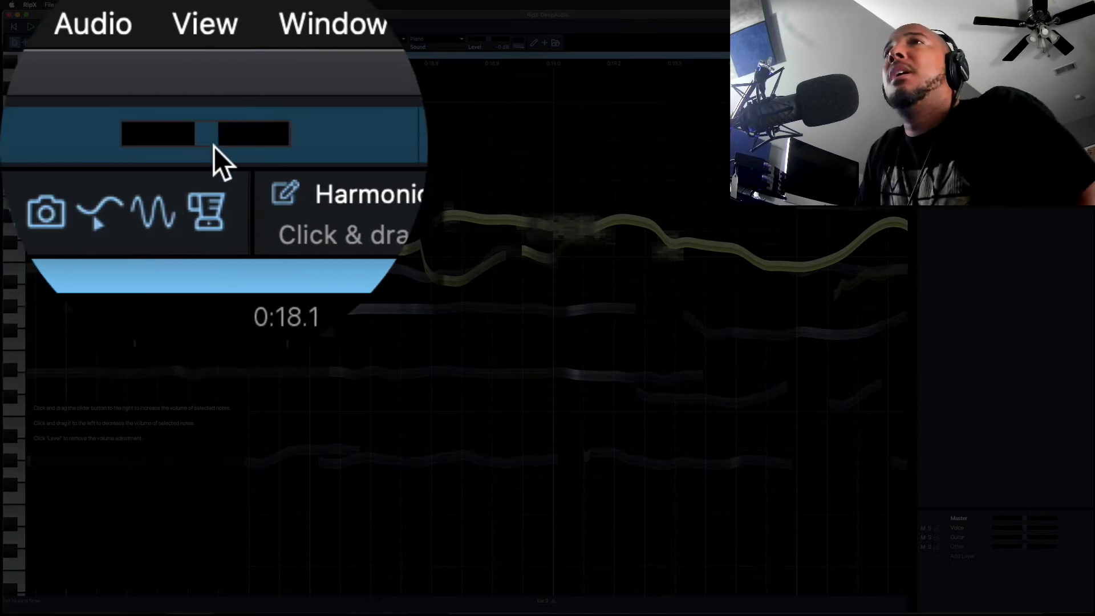
left_click_drag(214, 138, 214, 140)
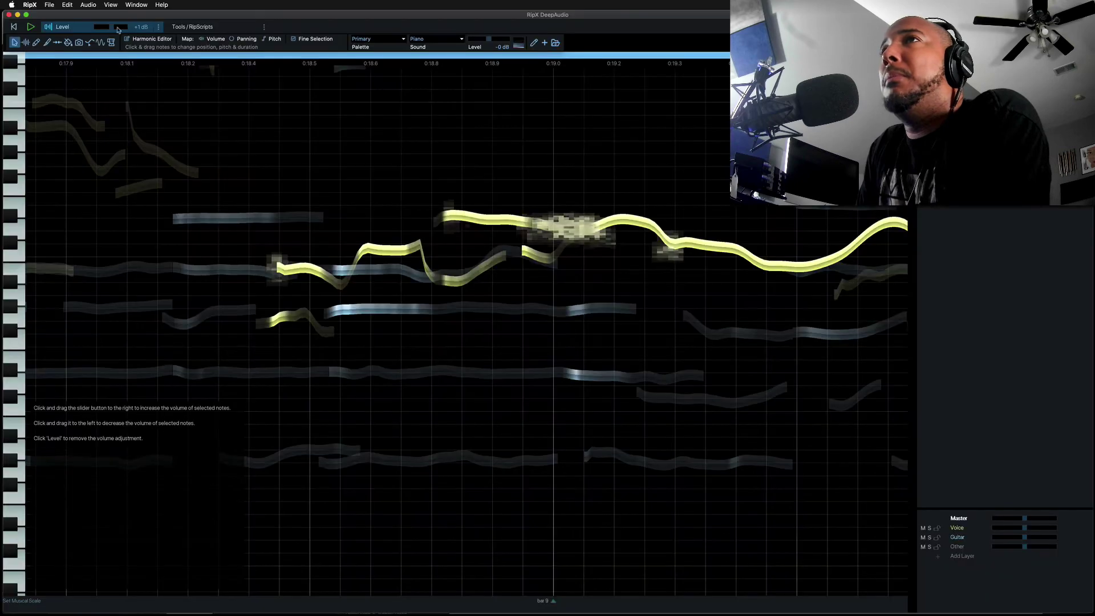
left_click_drag(119, 30, 111, 27)
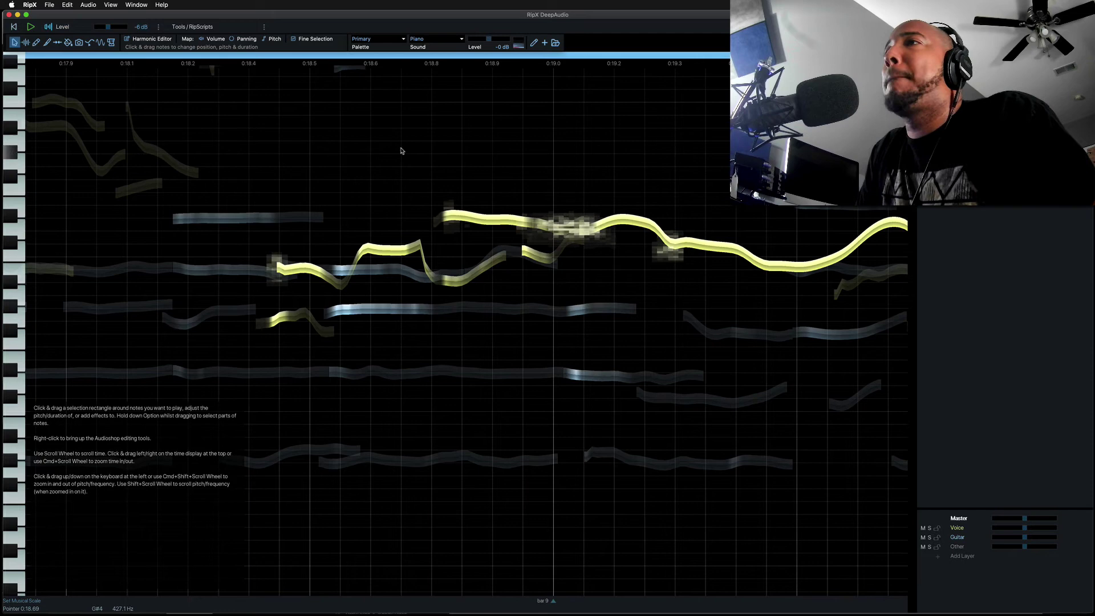
key("space")
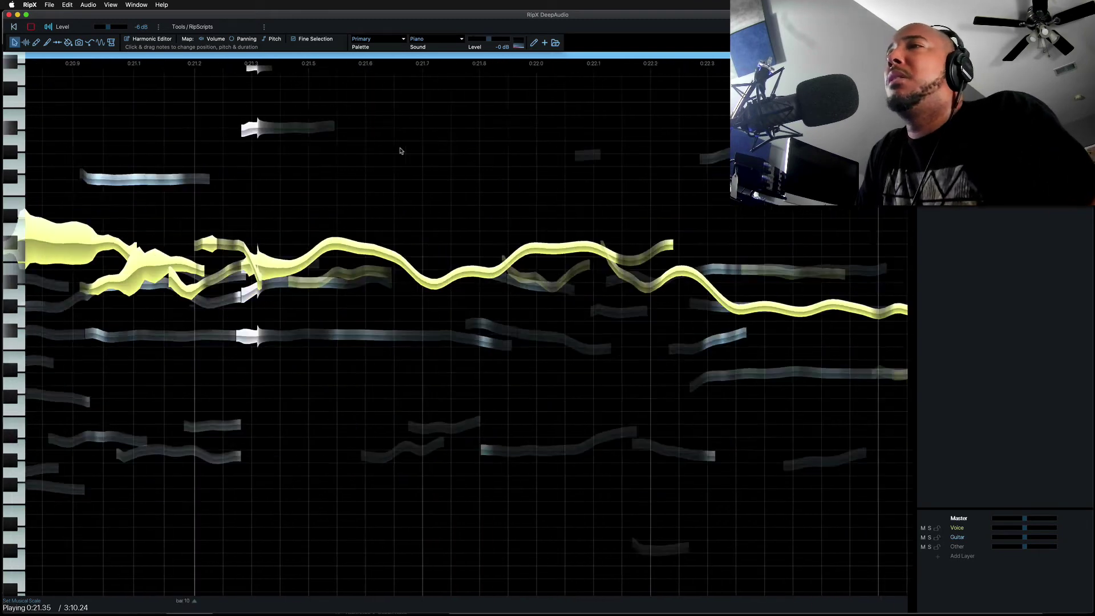
key("space")
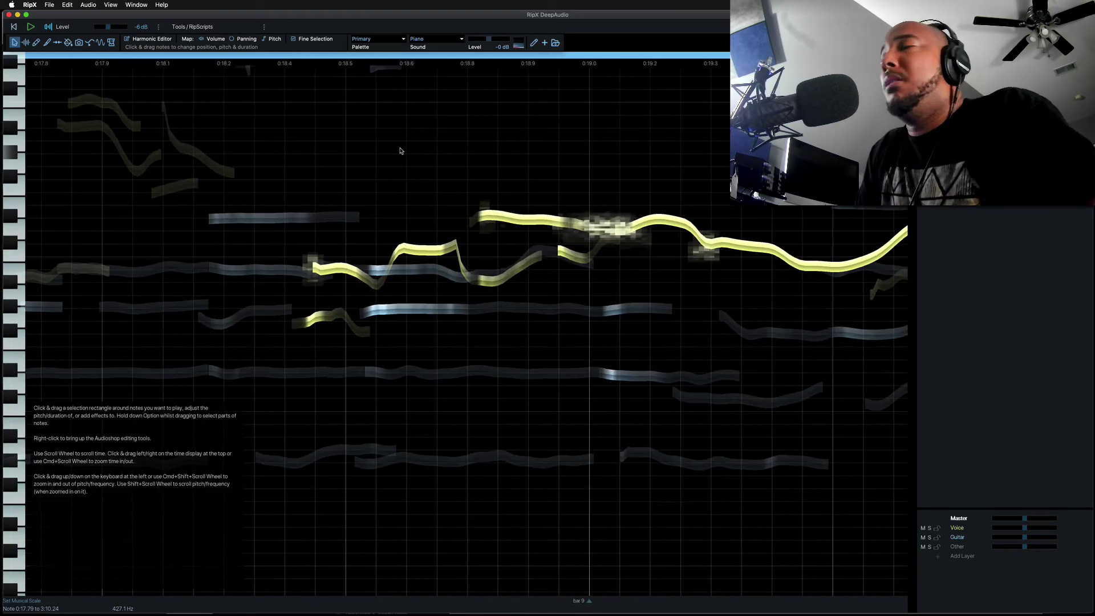
scroll(421, 233, "down", 3)
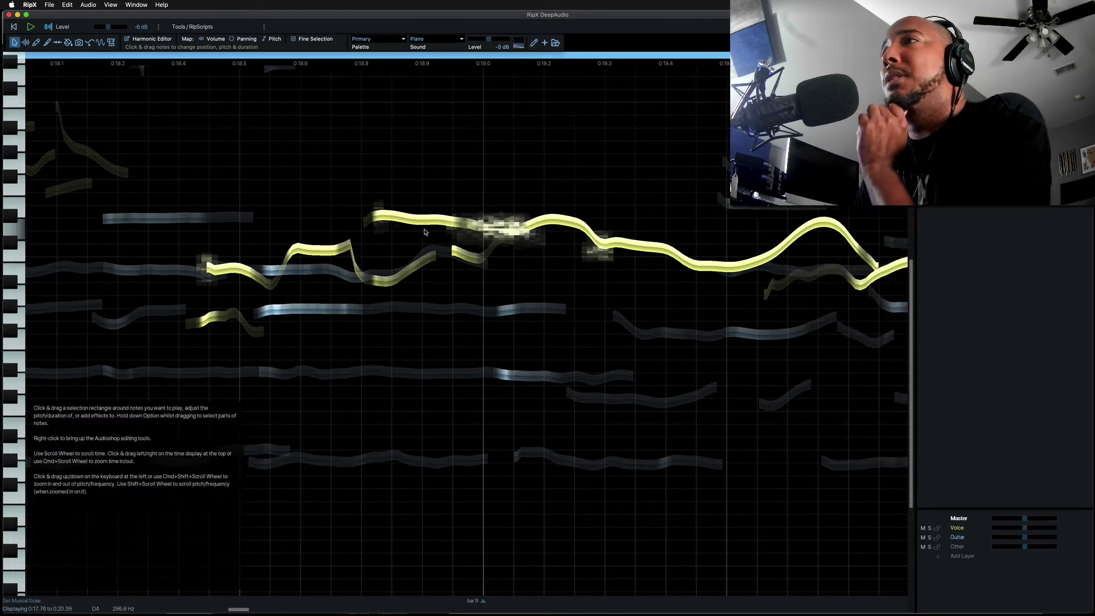
scroll(424, 232, "down", 2)
scroll(423, 232, "down", 2)
scroll(423, 232, "down", 2)
scroll(422, 232, "down", 2)
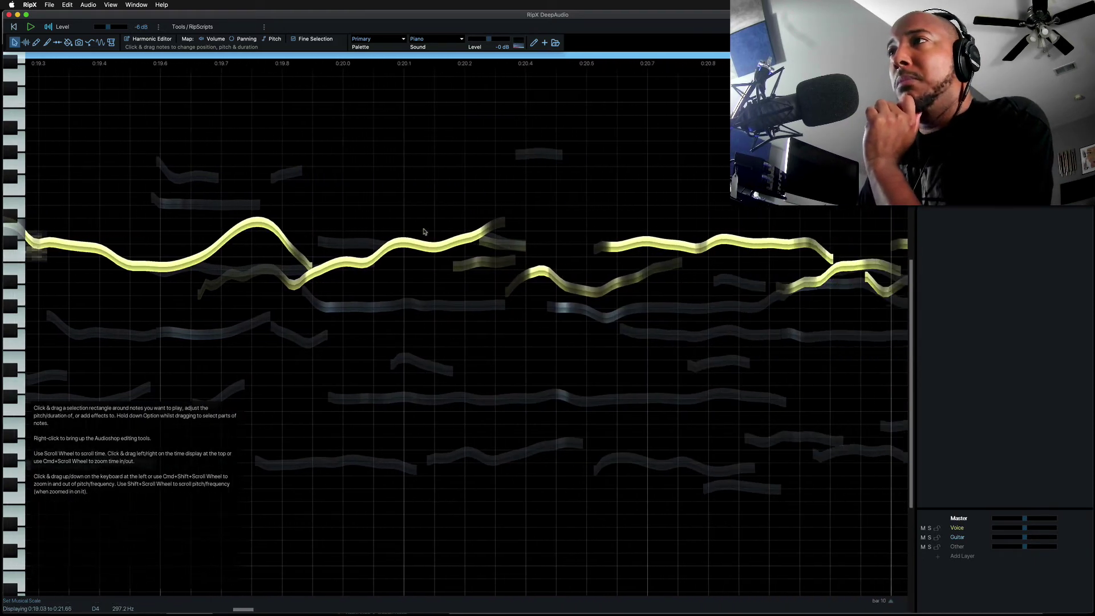
scroll(421, 231, "down", 2)
scroll(445, 235, "down", 2)
scroll(496, 242, "down", 2)
scroll(556, 250, "down", 2)
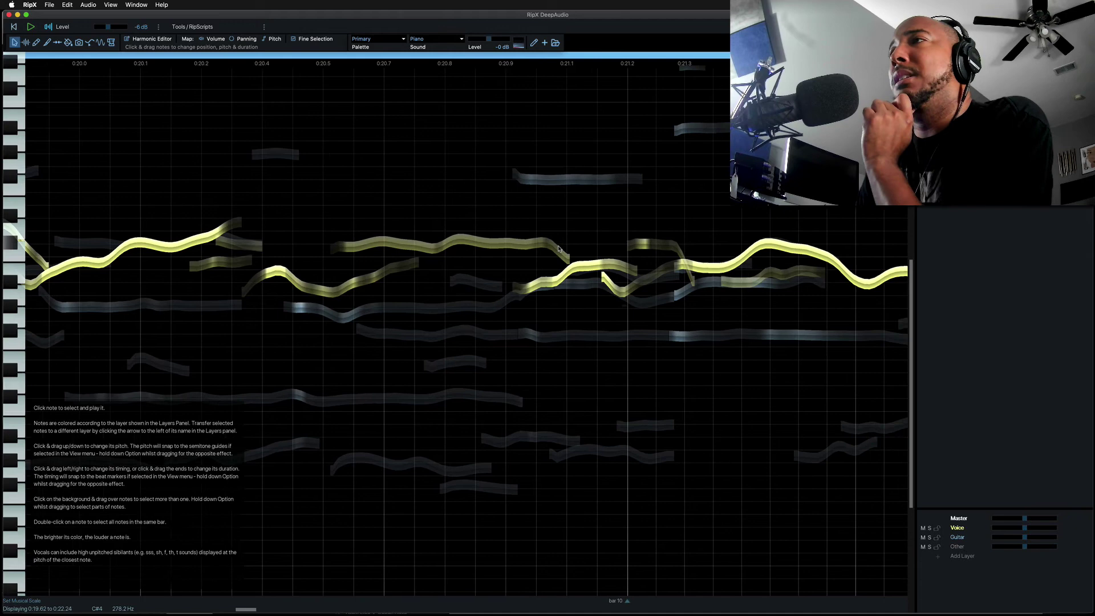
scroll(615, 257, "down", 2)
scroll(622, 257, "down", 1)
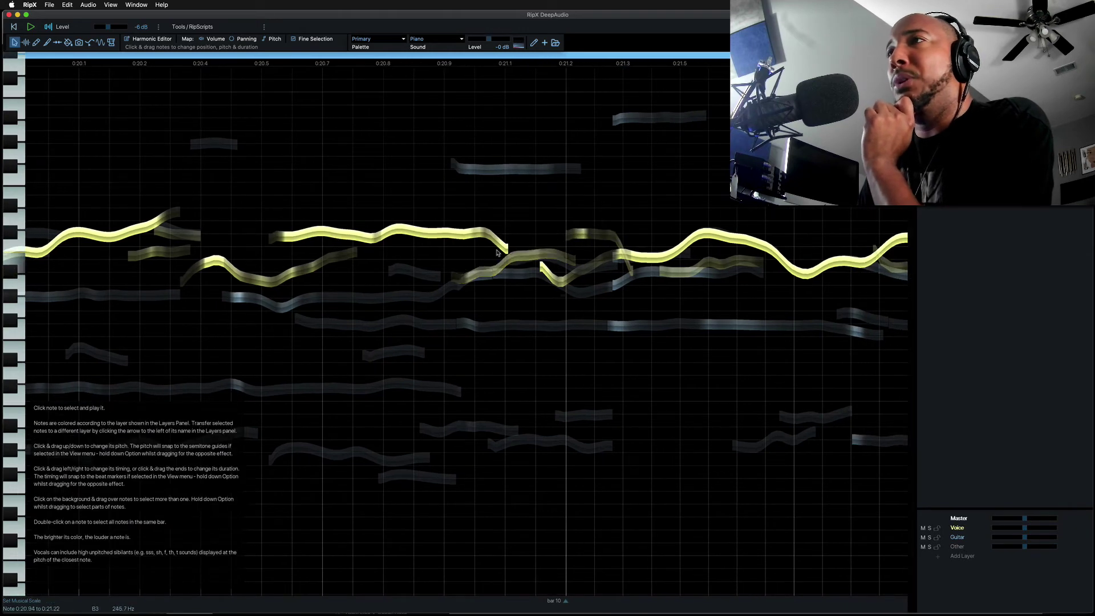
scroll(469, 236, "down", 2)
scroll(473, 227, "down", 4)
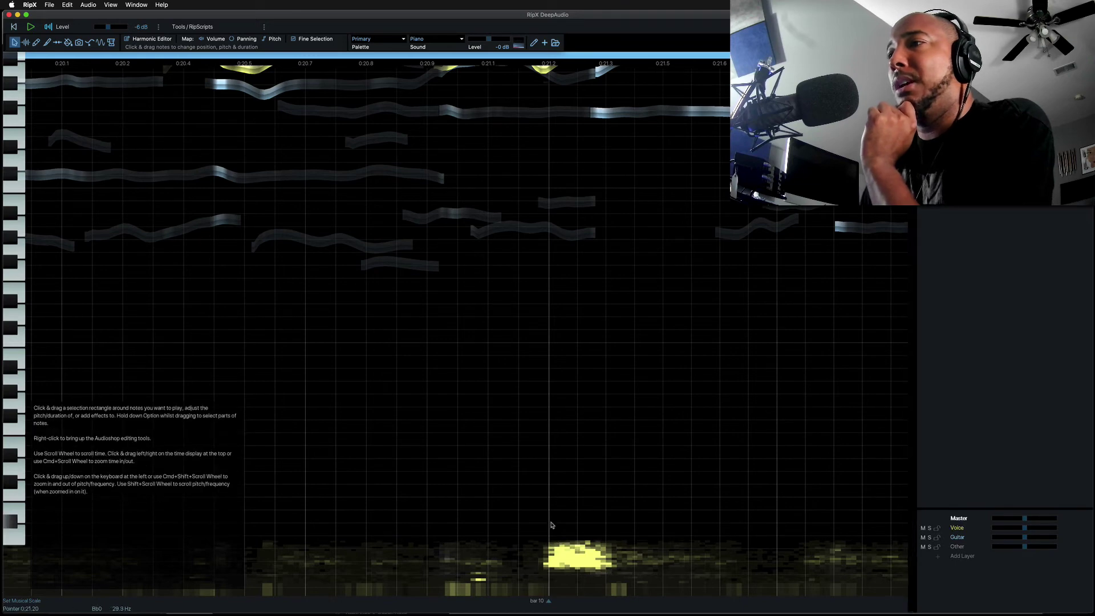
scroll(556, 523, "down", 1)
scroll(555, 523, "down", 2)
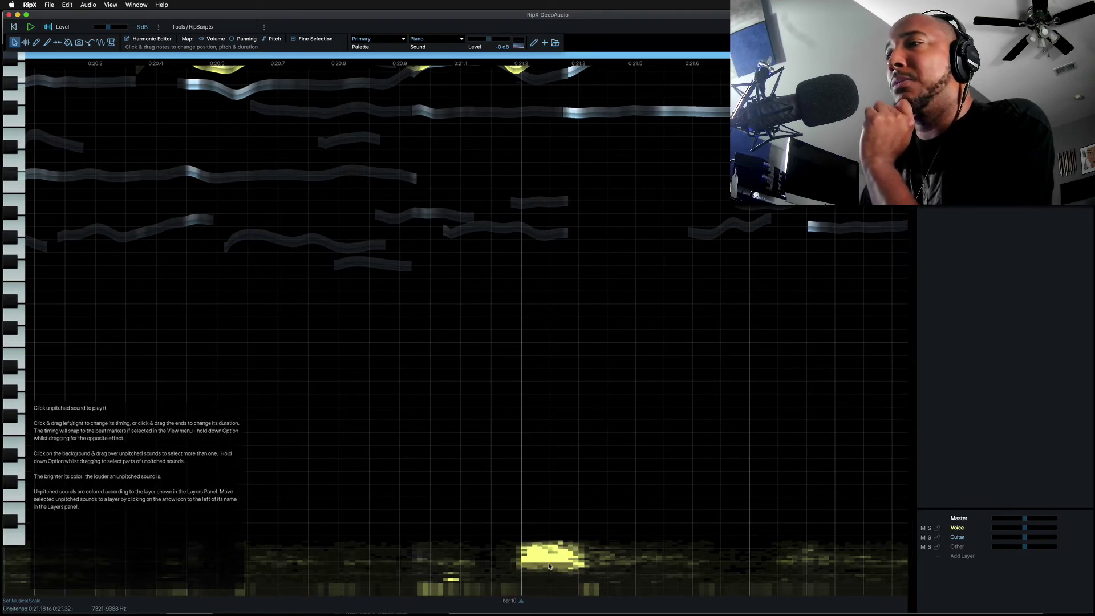
- Box-select the bright 'S' near 0:21.2, lower its Level to -9 dB, and play it back
mouse_move(502, 502)
left_mouse_down()
mouse_move(521, 557)
mouse_move(592, 578)
left_mouse_up()
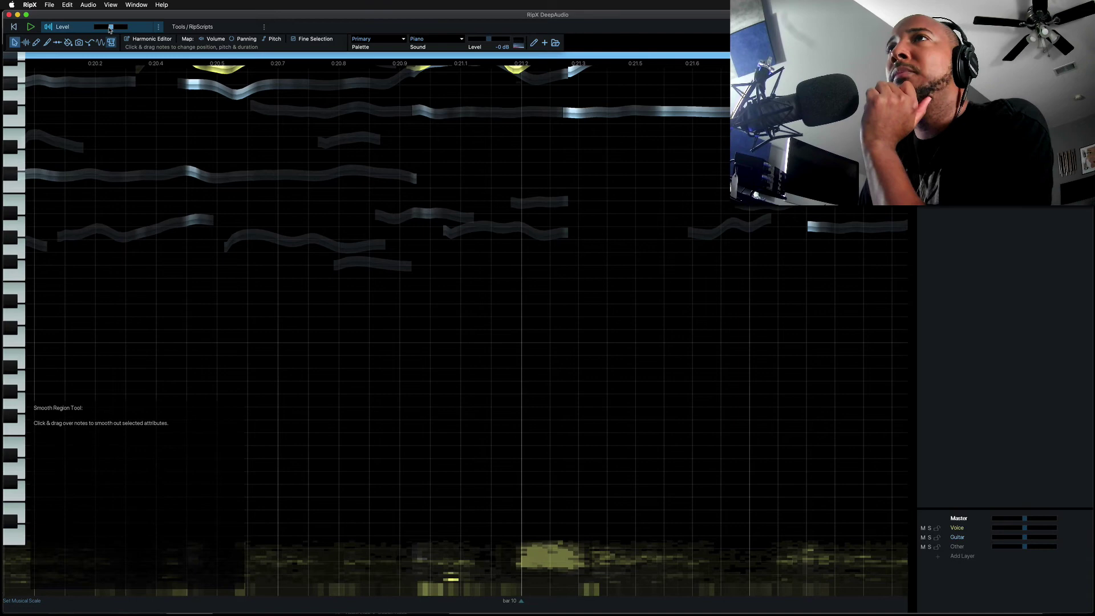
left_click_drag(105, 29, 107, 28)
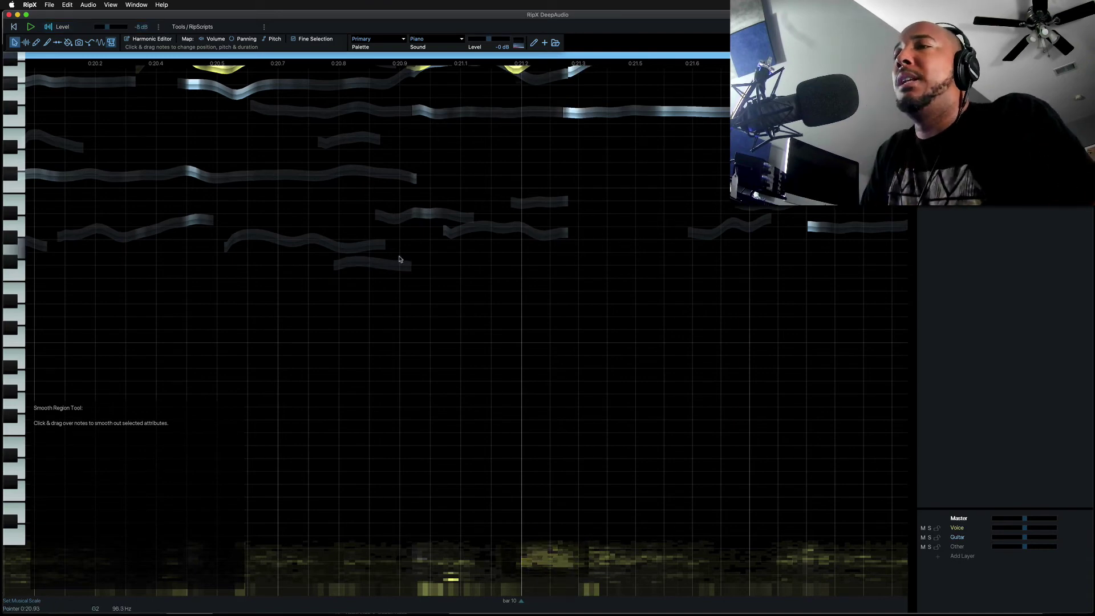
key("space")
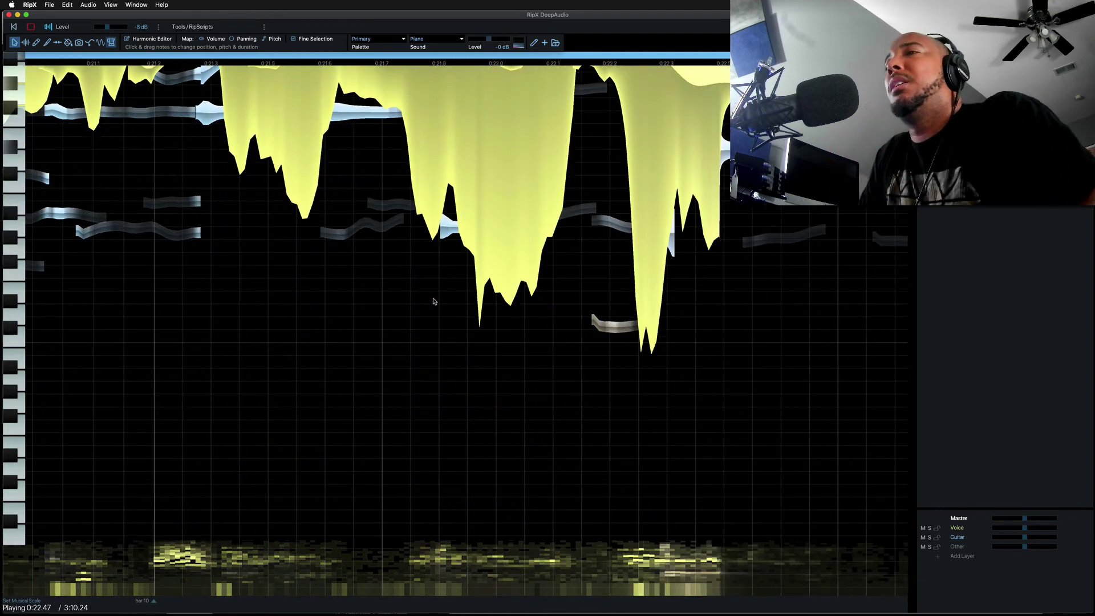
key("space")
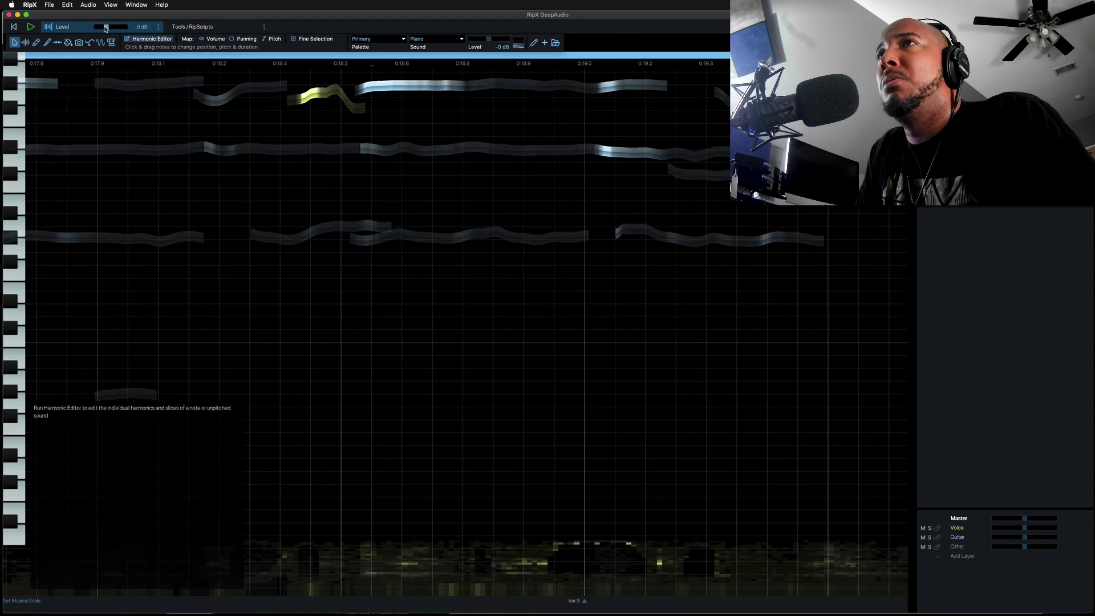
key("space")
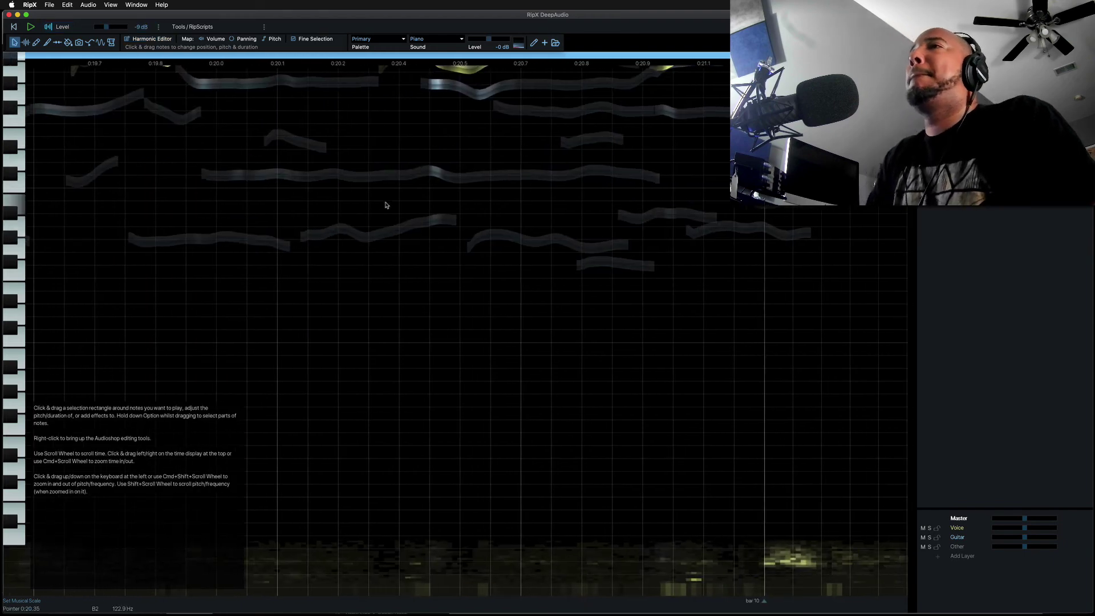
scroll(386, 205, "left", 3)
scroll(398, 212, "left", 3)
scroll(411, 219, "left", 3)
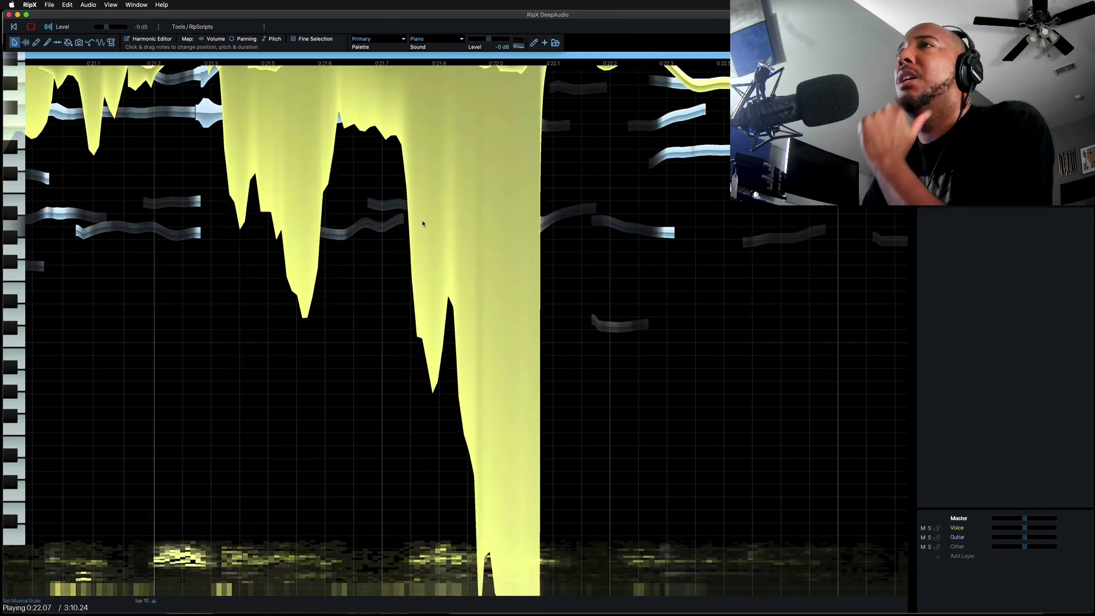
key("space")
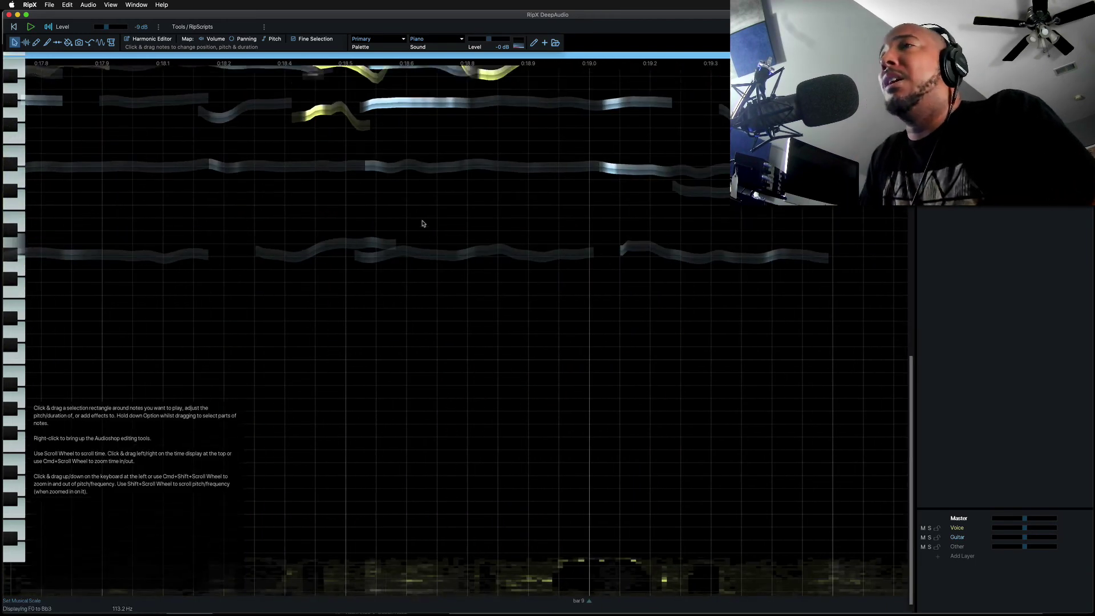
scroll(422, 223, "up", 5)
scroll(422, 223, "up", 3)
scroll(422, 224, "up", 3)
scroll(422, 223, "up", 3)
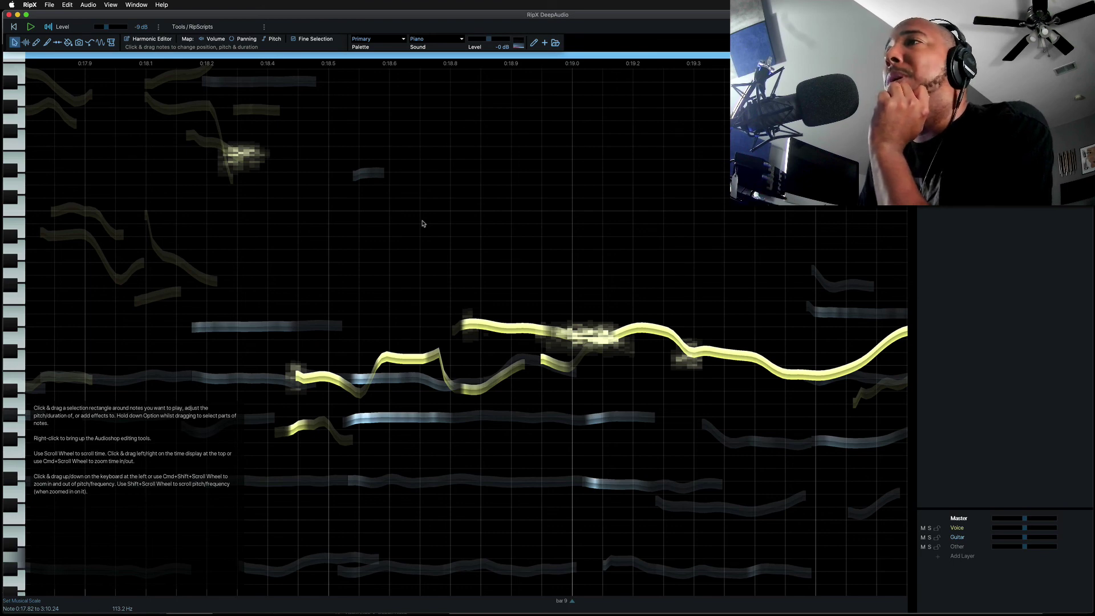
scroll(421, 224, "right", 3)
scroll(422, 223, "right", 3)
scroll(423, 223, "right", 3)
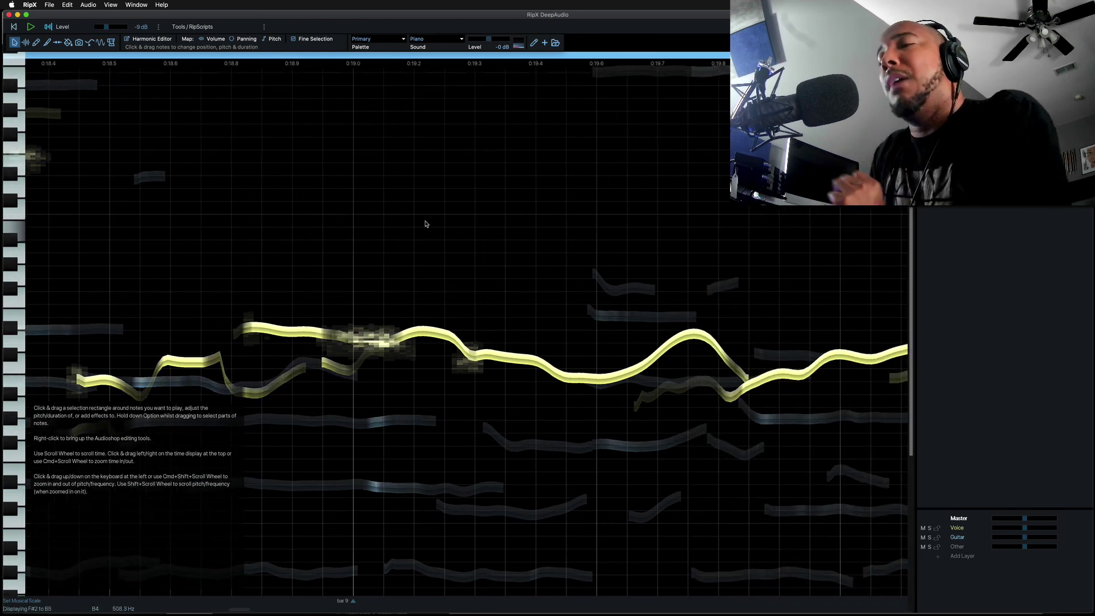